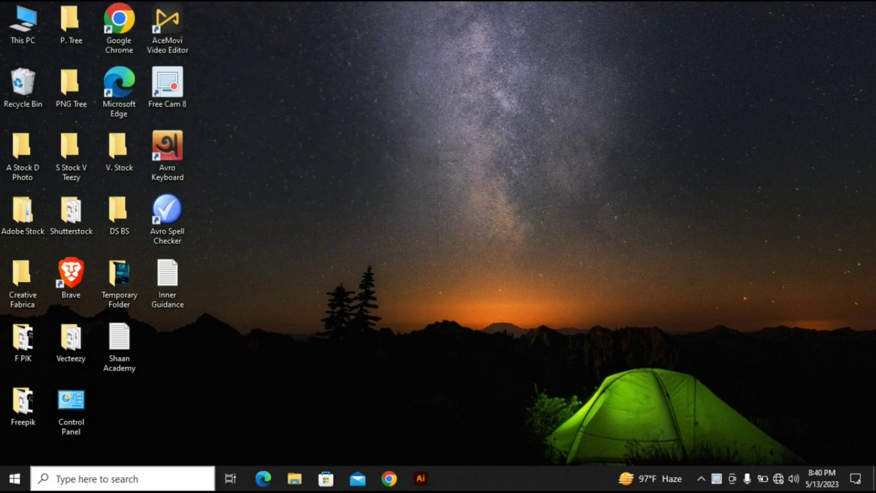
Launch 'Edit group policy' from Windows search to open the Local Group Policy Editor
key(super+s)
text(E)
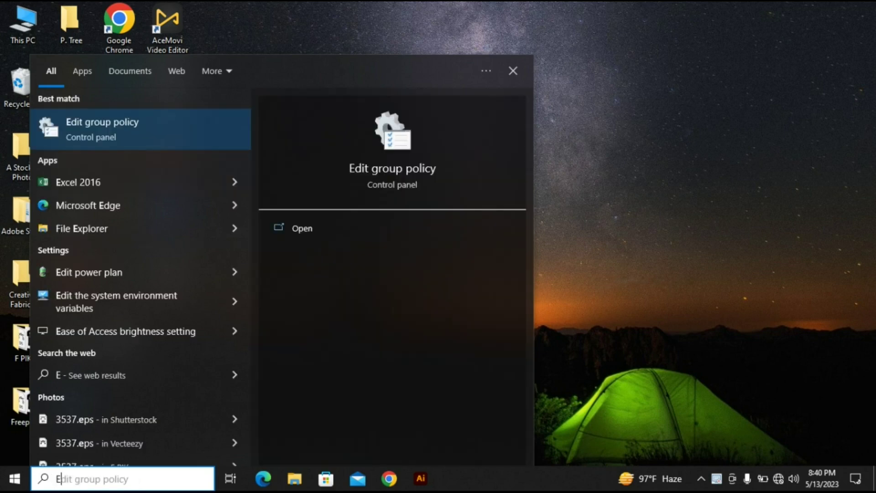
text(dit)
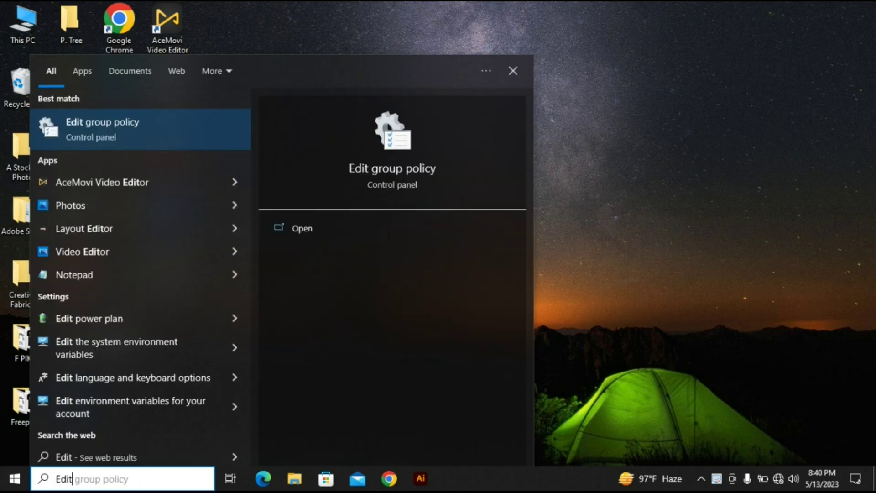
text( group)
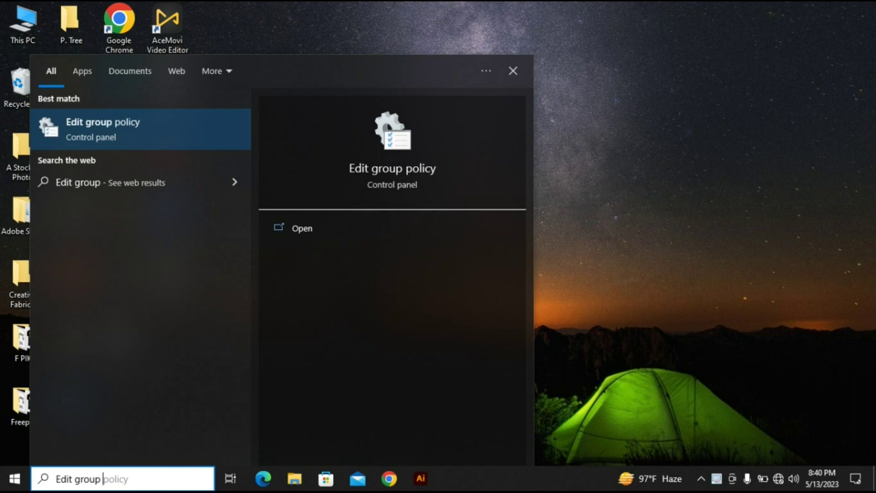
text(ll)
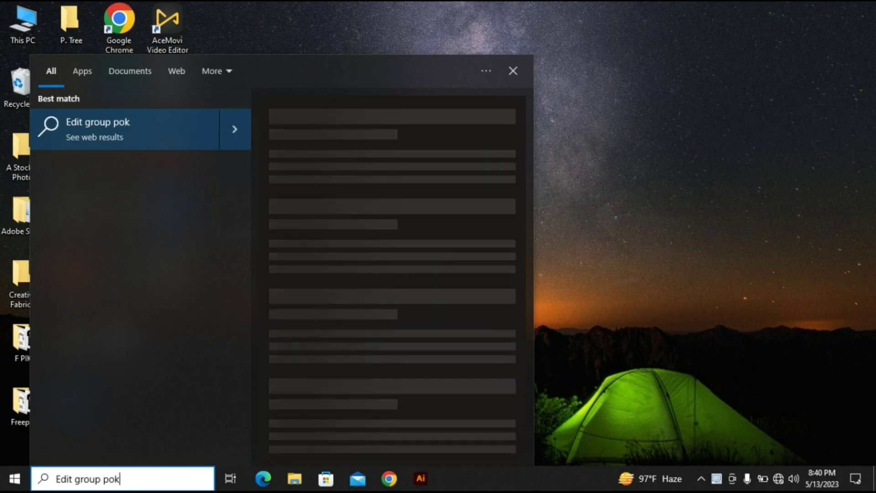
text(icy)
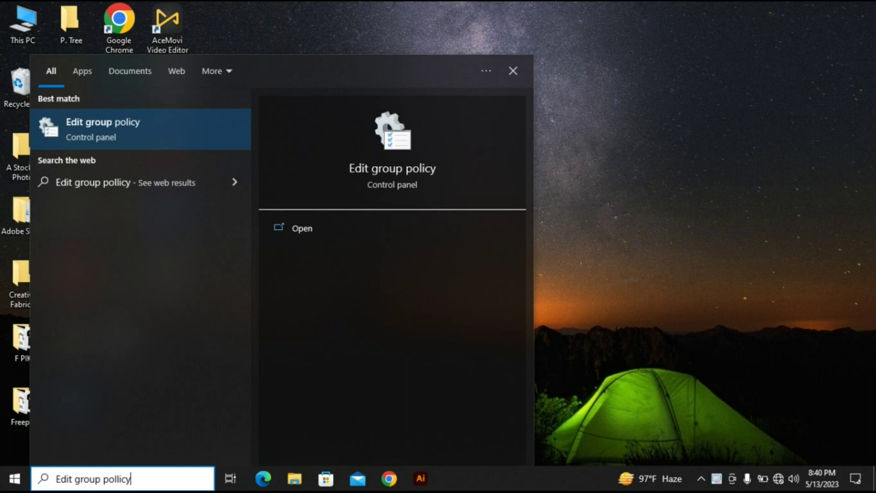
key(Return)
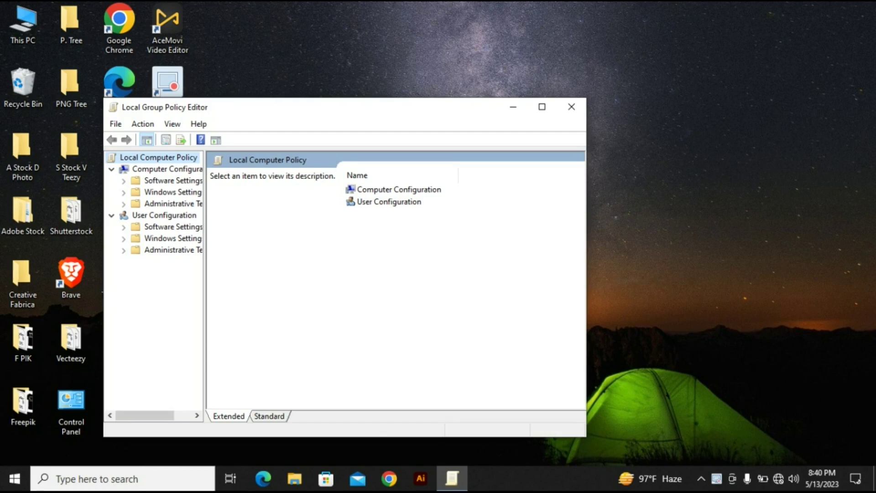
Widen the tree pane and show All Settings under Computer Configuration's Administrative Templates
drag(204, 288, 254, 287)
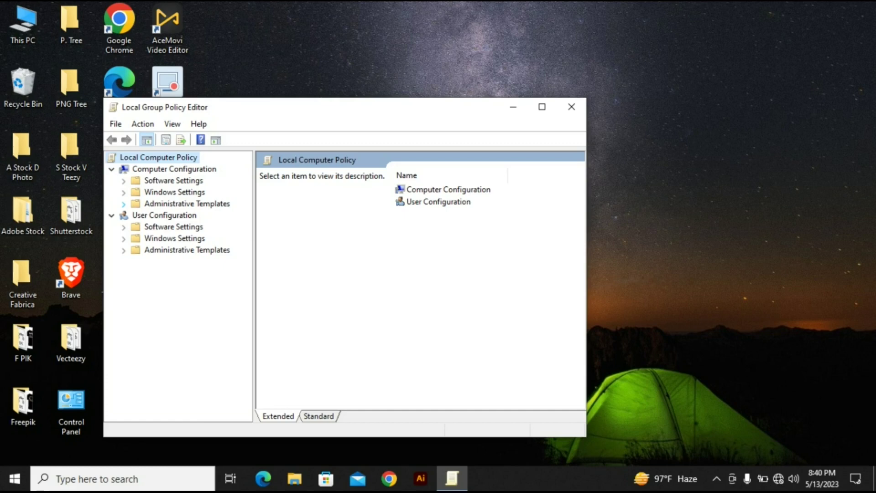
click(123, 204)
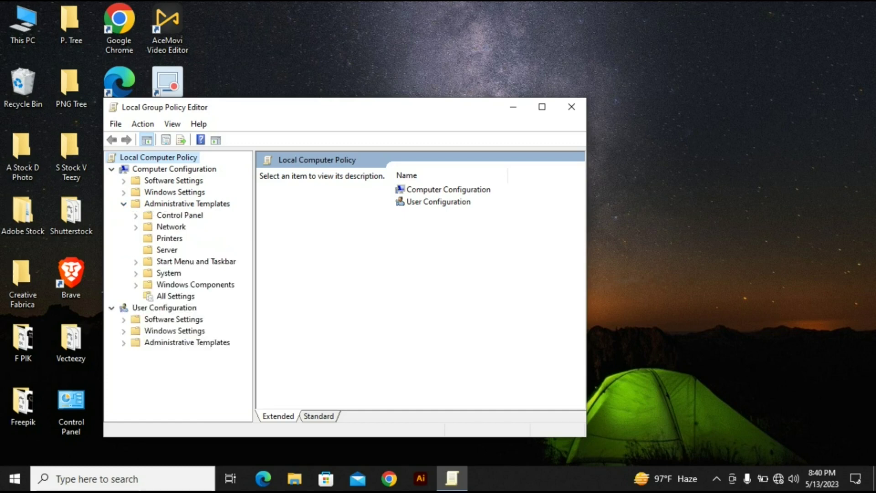
click(176, 295)
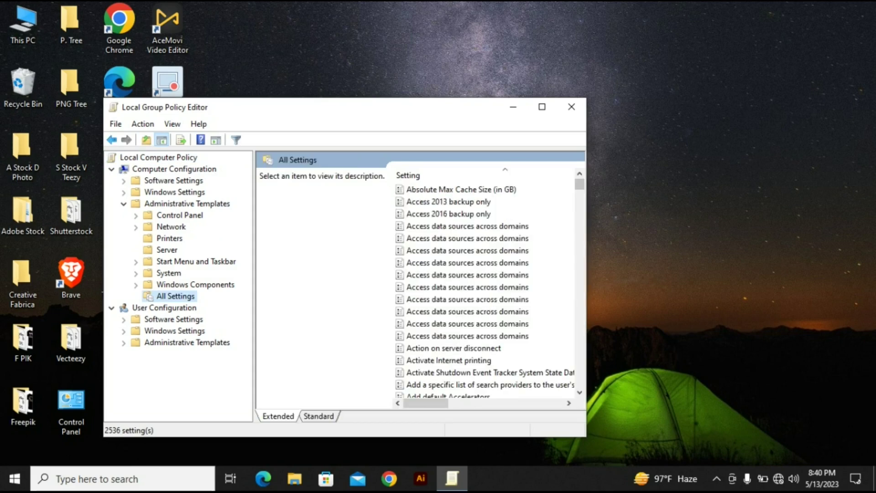
Reveal the State column and select 'Prevent installation of devices not described by other policy settings'
drag(586, 274, 734, 274)
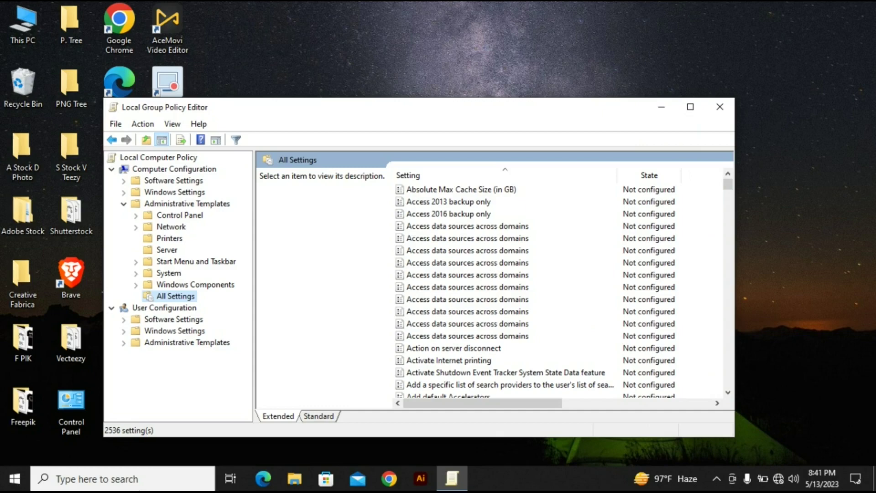
scroll(507, 287, down, 2)
scroll(507, 288, down, 4)
scroll(507, 287, down, 5)
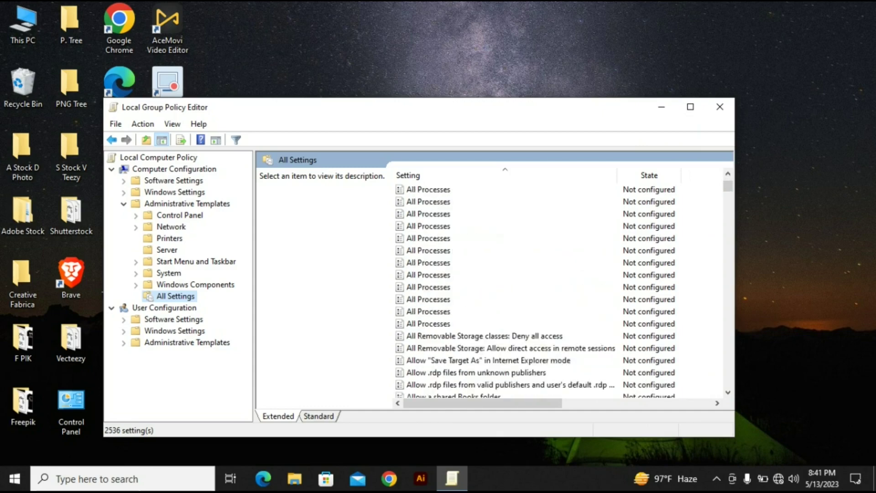
scroll(506, 288, down, 5)
scroll(506, 274, down, 3)
scroll(507, 274, down, 6)
scroll(506, 274, down, 4)
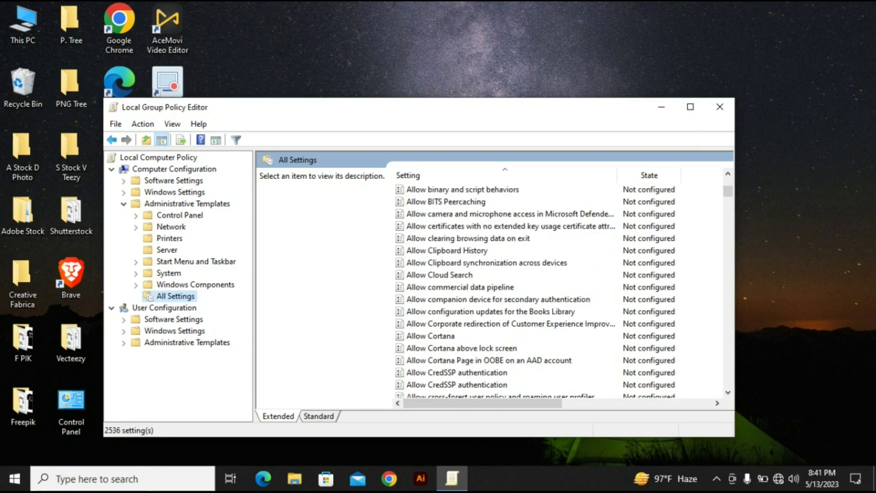
scroll(507, 273, down, 6)
scroll(507, 273, down, 6)
scroll(506, 274, down, 5)
scroll(507, 274, down, 3)
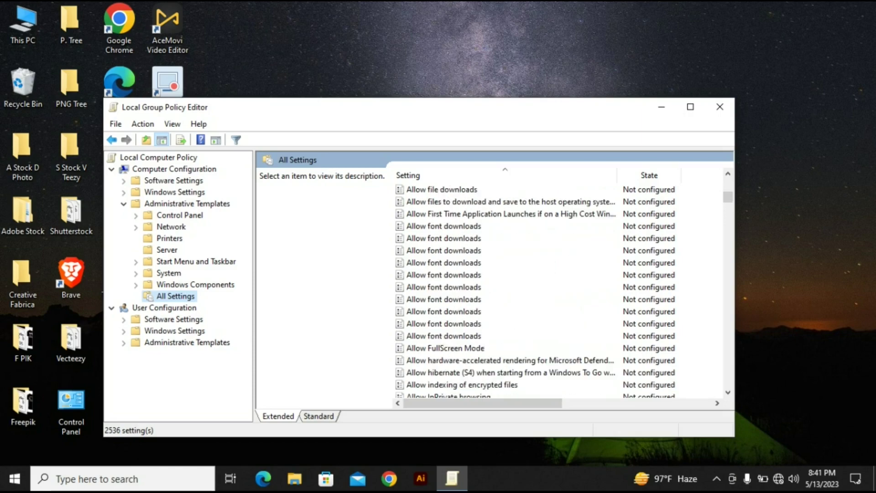
scroll(506, 274, down, 5)
scroll(506, 288, down, 3)
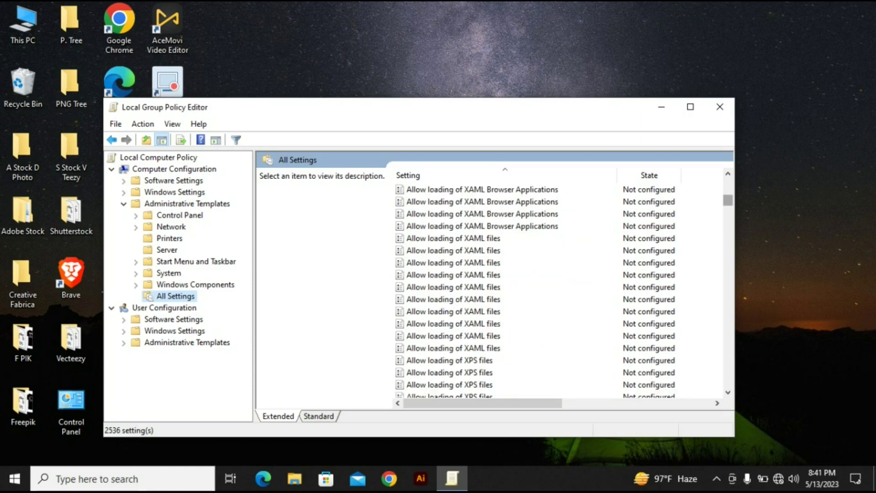
scroll(506, 287, down, 20)
scroll(507, 287, down, 20)
scroll(506, 288, down, 20)
scroll(507, 287, down, 20)
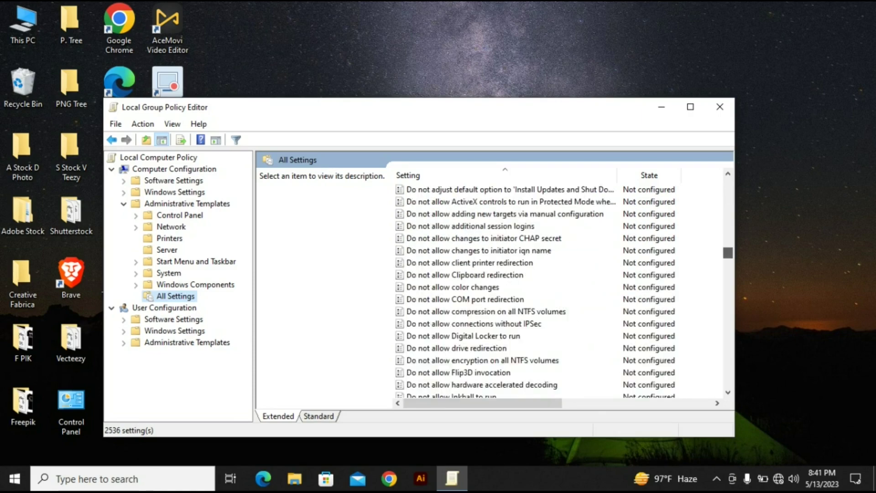
scroll(507, 287, down, 20)
scroll(506, 287, down, 20)
scroll(507, 287, down, 20)
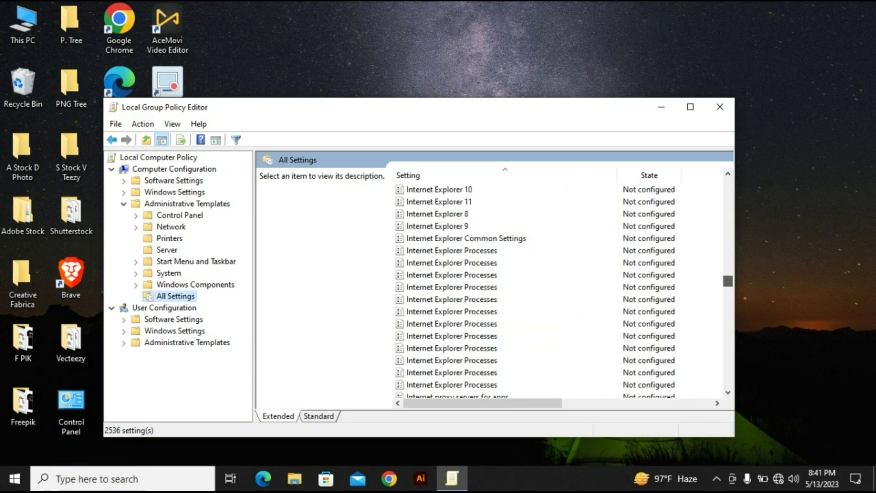
scroll(507, 288, down, 15)
scroll(506, 288, down, 20)
scroll(506, 287, down, 20)
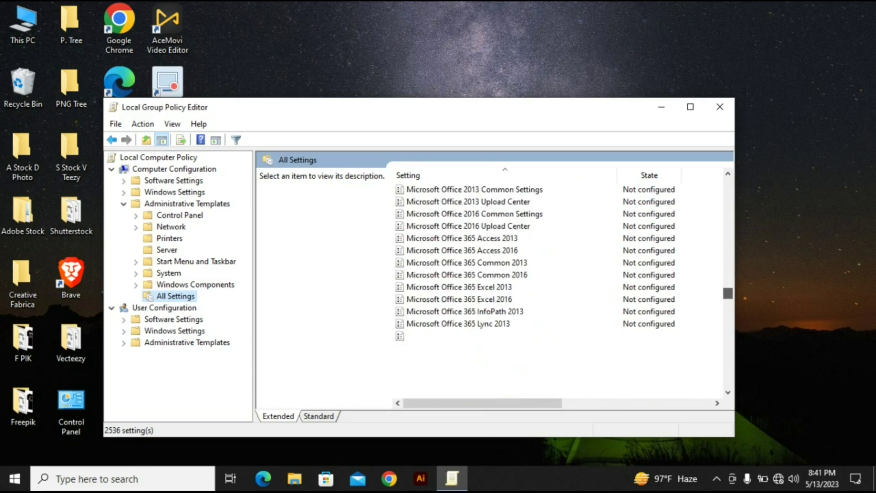
scroll(507, 287, down, 20)
scroll(507, 287, down, 20)
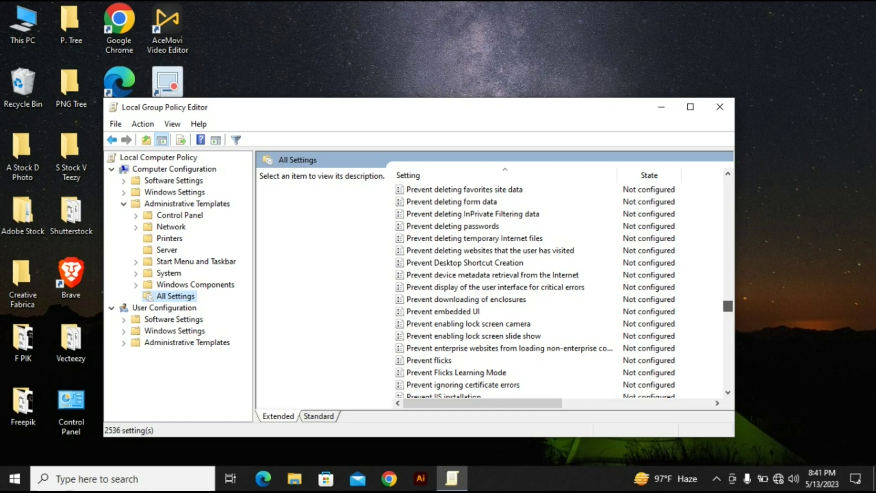
scroll(507, 287, down, 3)
scroll(507, 287, down, 2)
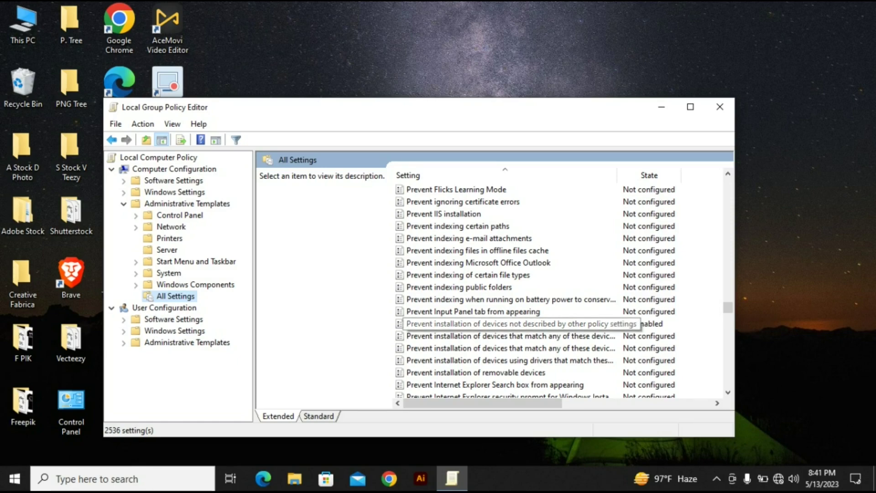
click(513, 323)
Set the device installation policy to Disabled, apply it, and close the editor
double_click(513, 324)
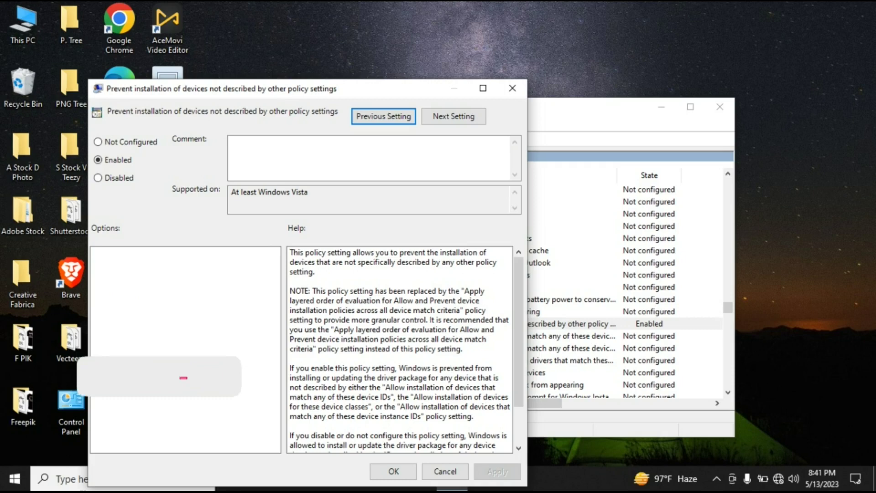
key(alt+d)
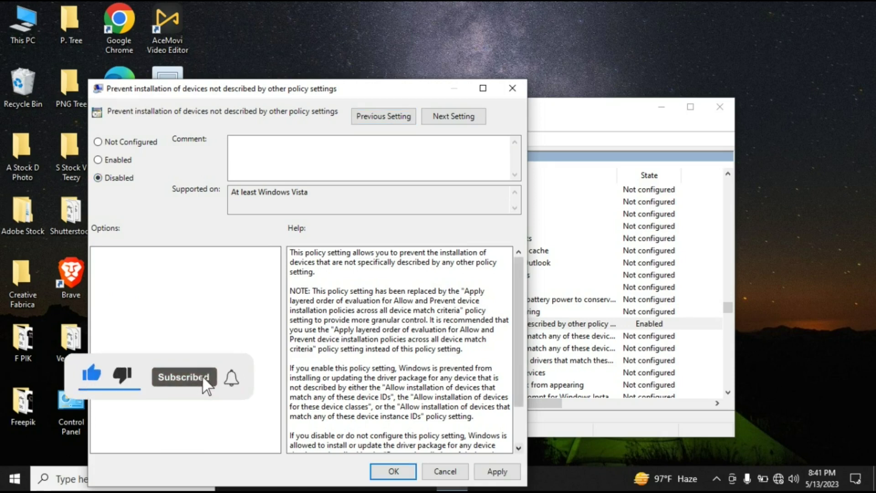
key(alt+a)
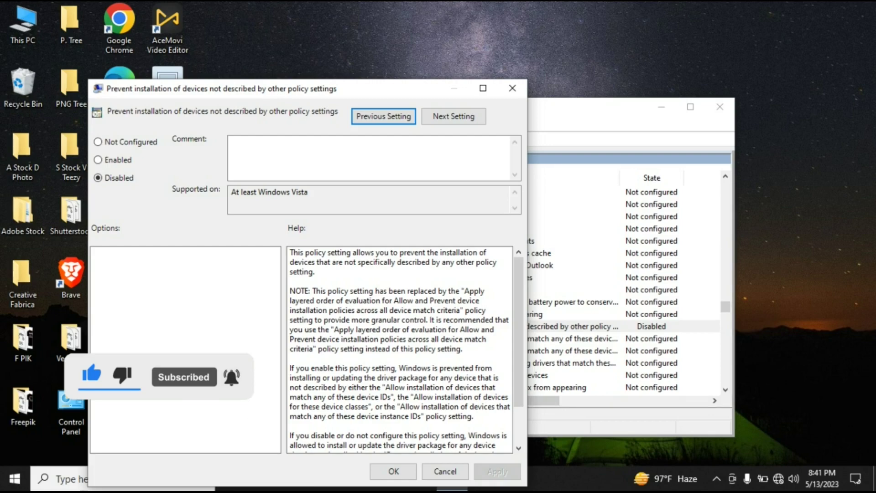
click(394, 471)
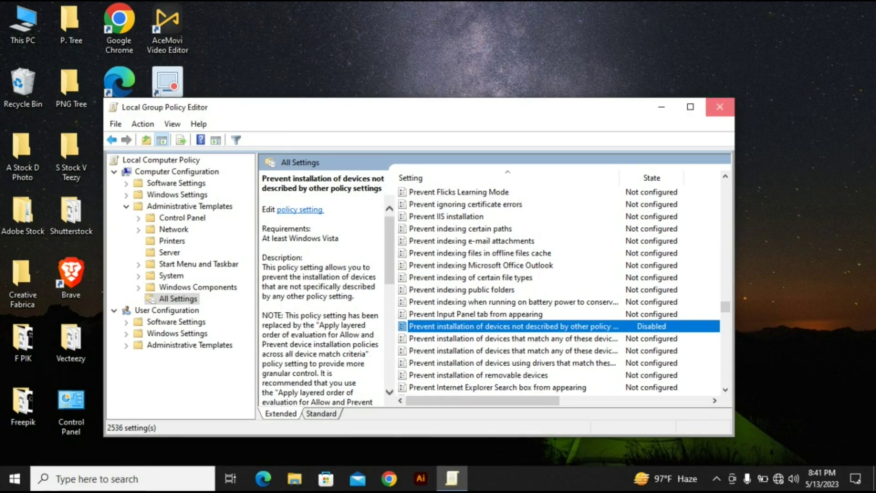
click(719, 107)
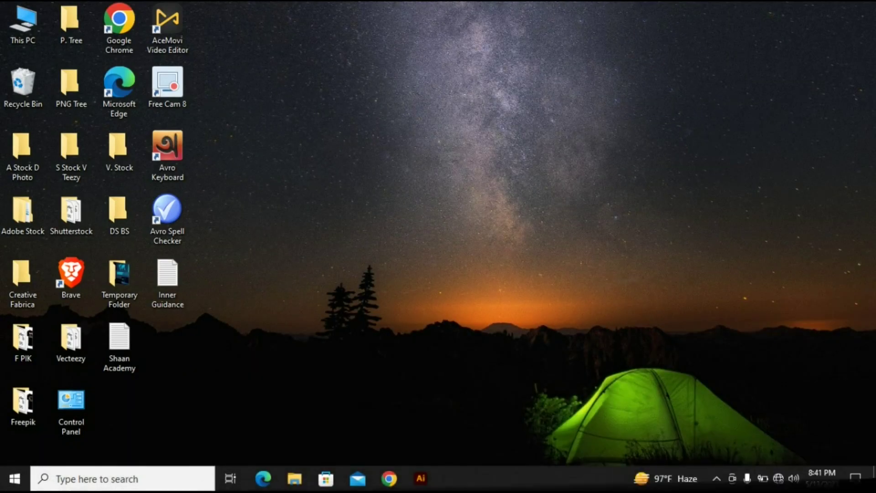